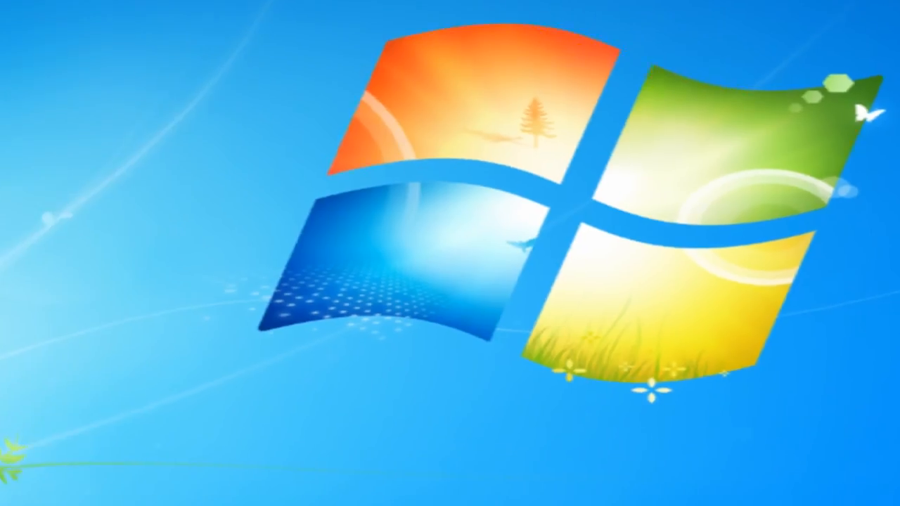
Step: Launch the DiskPart command-line utility by searching for diskpart
{"action": "key", "text": "super"}
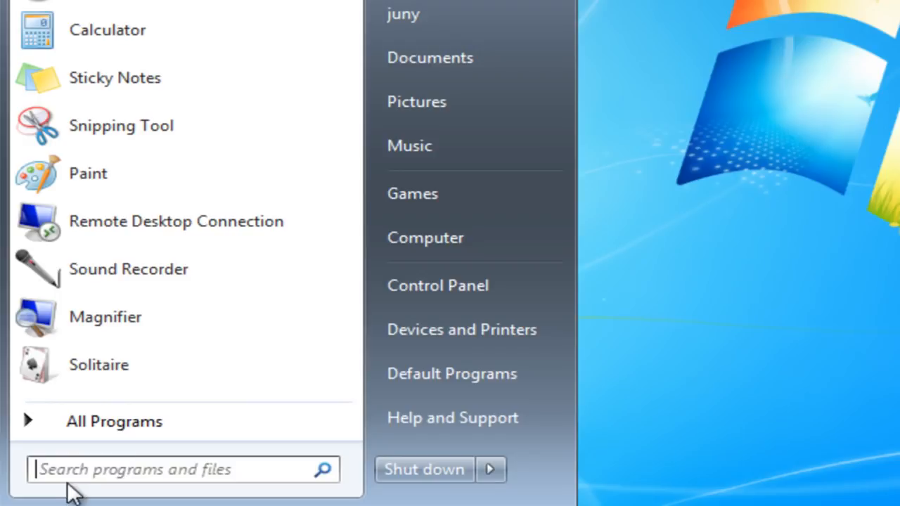
{"action": "type", "text": "diskpart"}
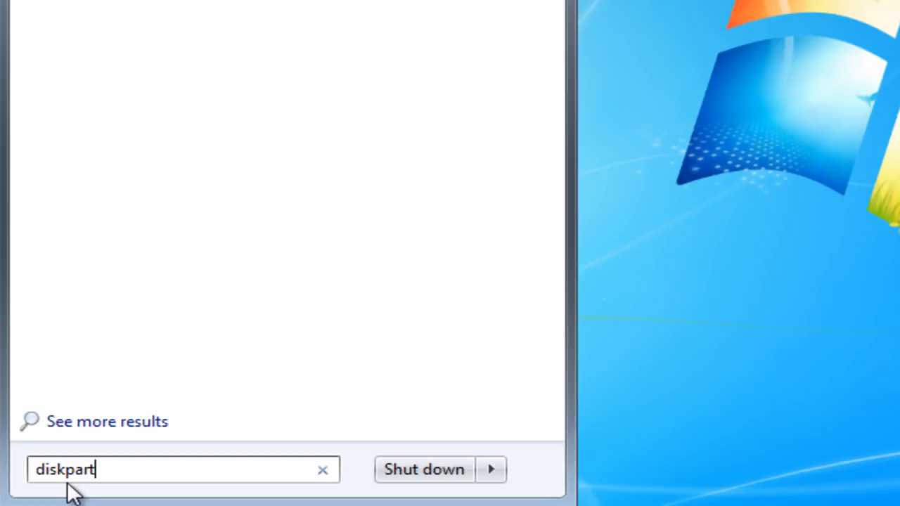
{"action": "key", "text": "Return"}
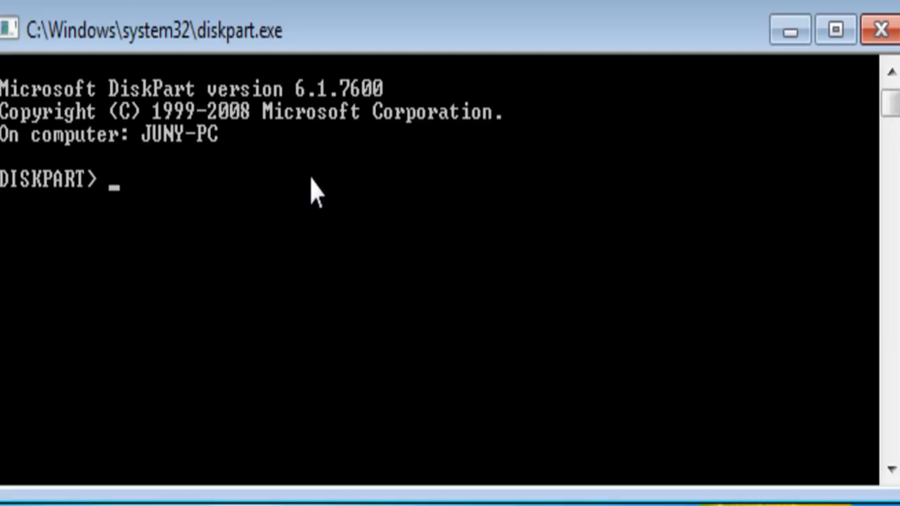
Step: List all disks attached to the computer with the DiskPart command list Disk
{"action": "type", "text": "list"}
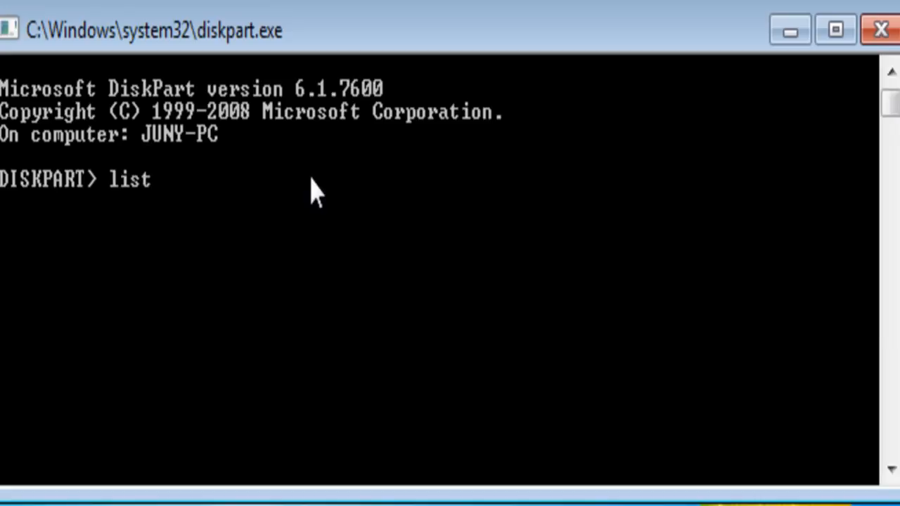
{"action": "type", "text": " Disk"}
{"action": "key", "text": "Return"}
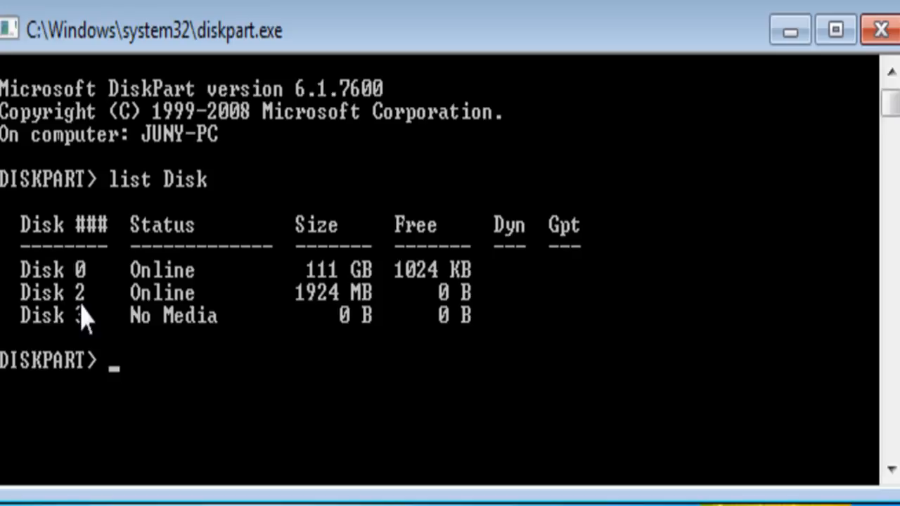
Step: Select Disk 2 in DiskPart and erase it with the clean command
{"action": "type", "text": "select Disk 1"}
{"action": "key", "text": "BackSpace"}
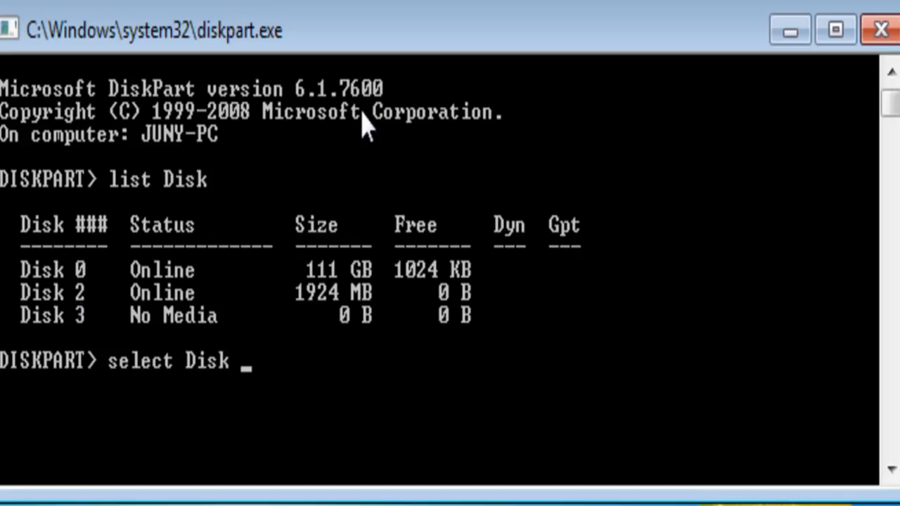
{"action": "type", "text": "2"}
{"action": "key", "text": "Return"}
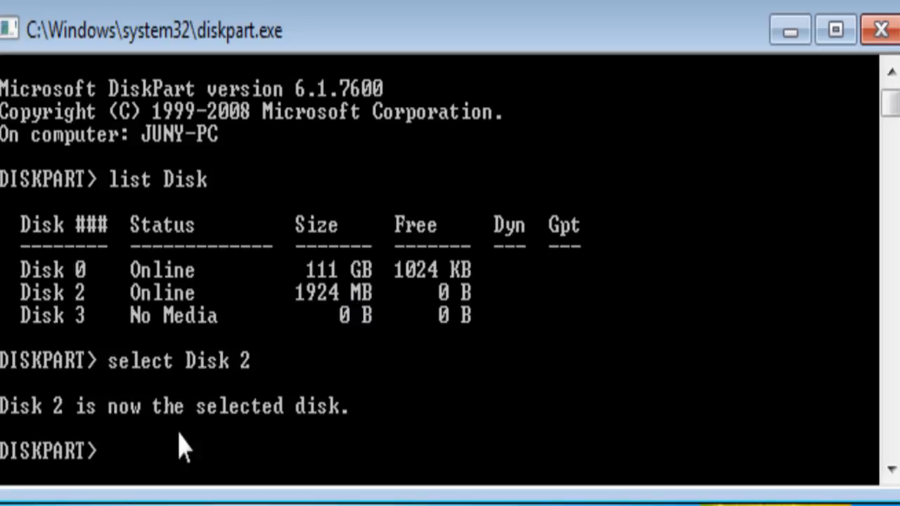
{"action": "type", "text": "clean"}
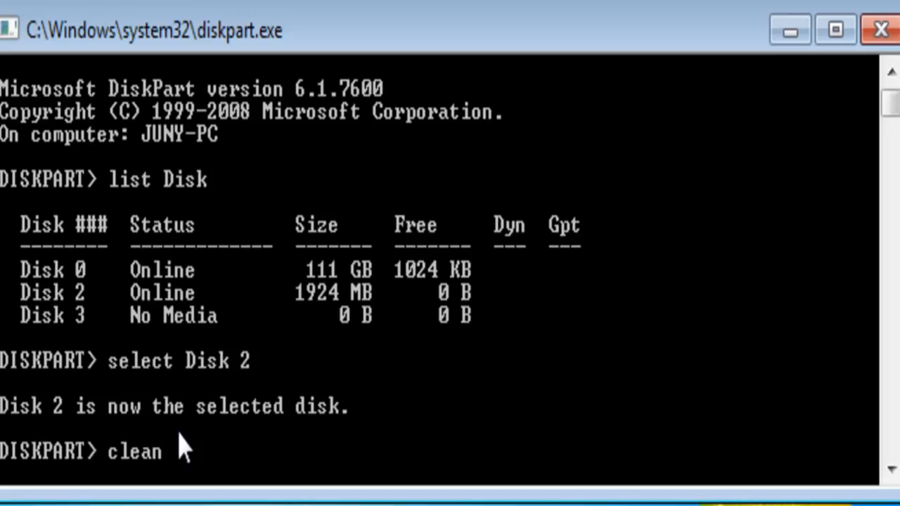
{"action": "key", "text": "Return"}
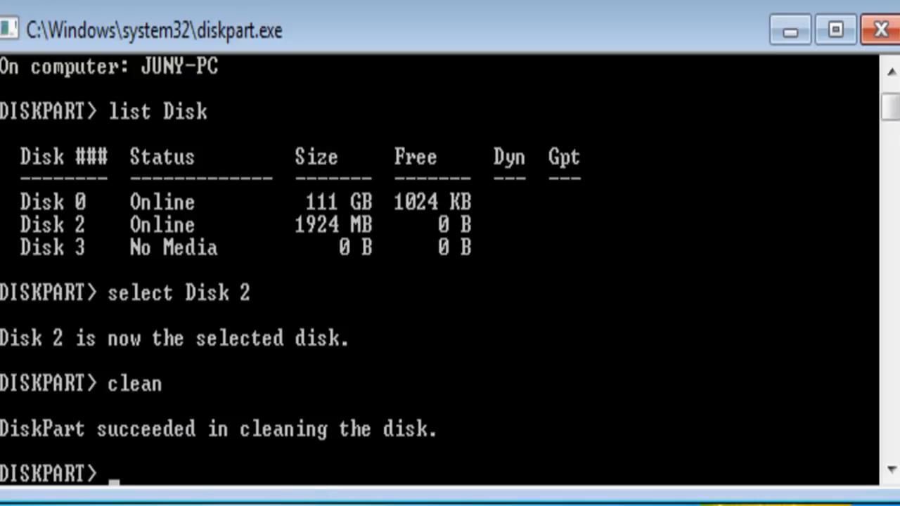
Step: Check the wiped flash drive in the Computer window by trying to open Removable Disk (I:), and dismiss the resulting dialog
{"action": "key", "text": "super+e"}
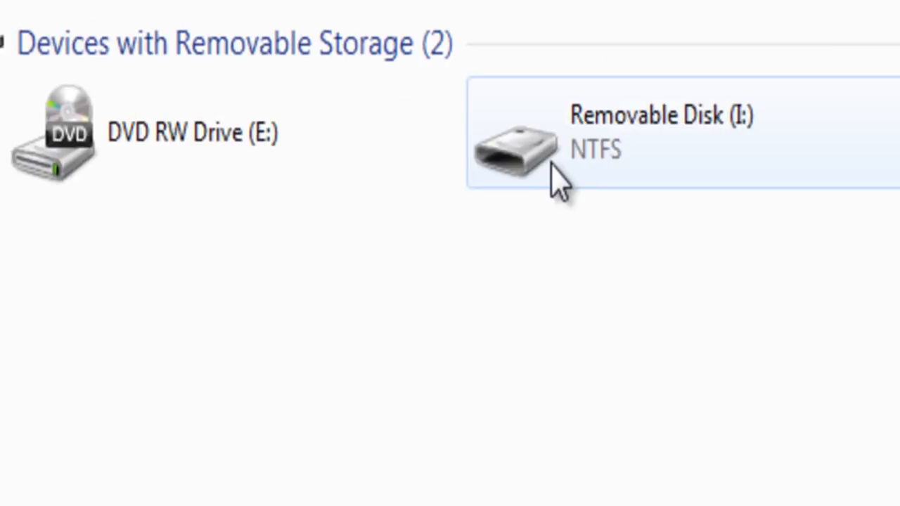
{"action": "left_click", "coordinate": [252, 244]}
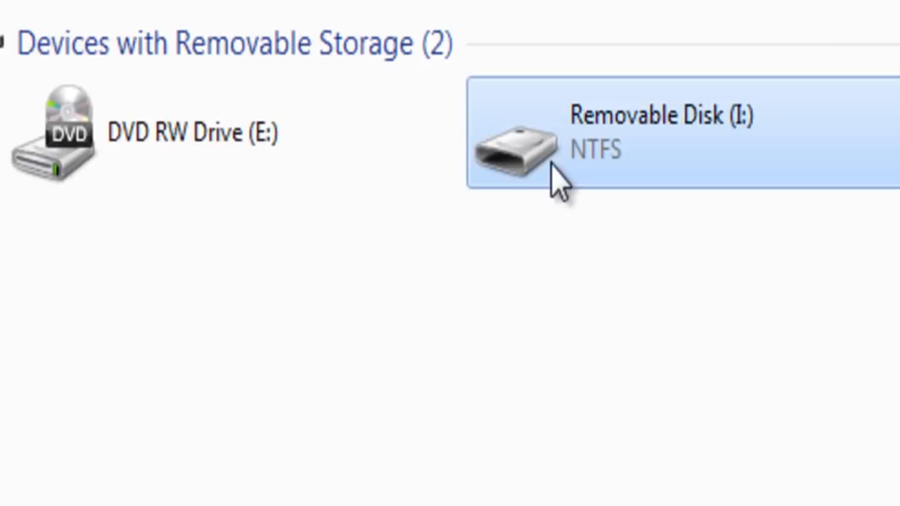
{"action": "double_click", "coordinate": [554, 182]}
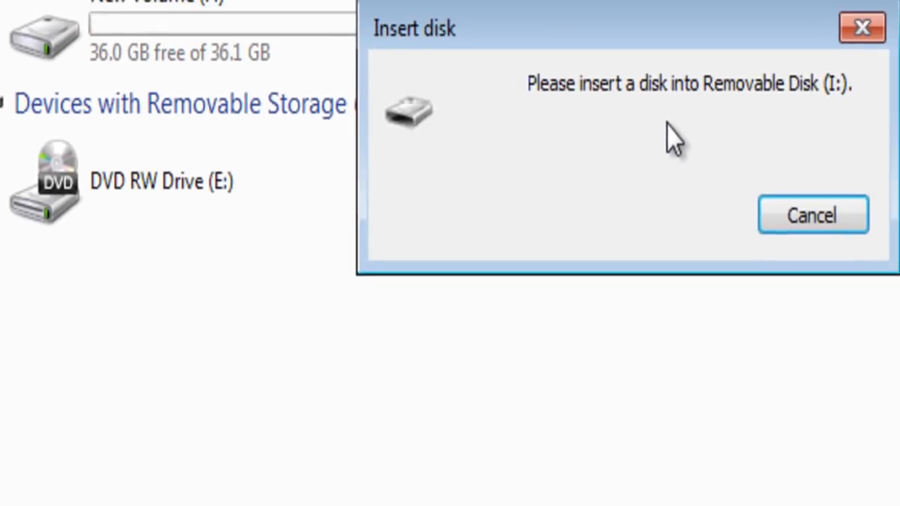
{"action": "left_click", "coordinate": [836, 219]}
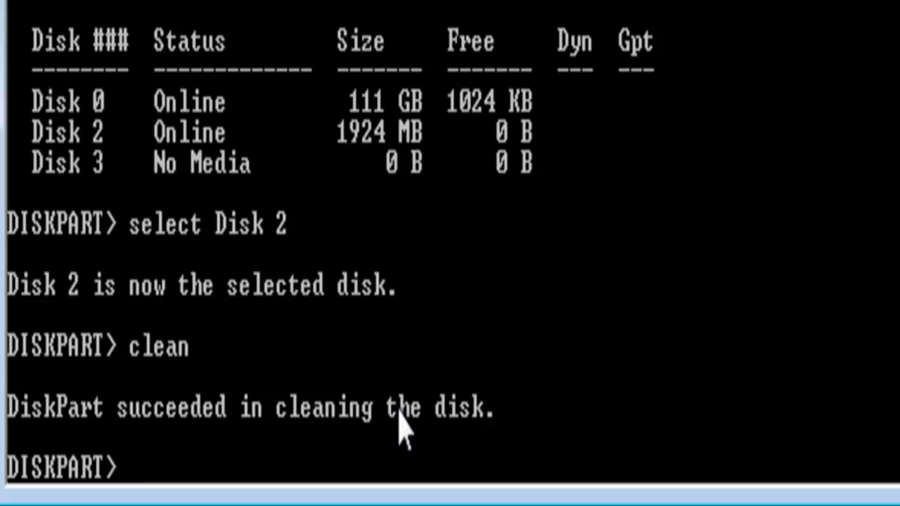
Step: Create a primary partition on the selected disk with the command create partition primary
{"action": "type", "text": "creat"}
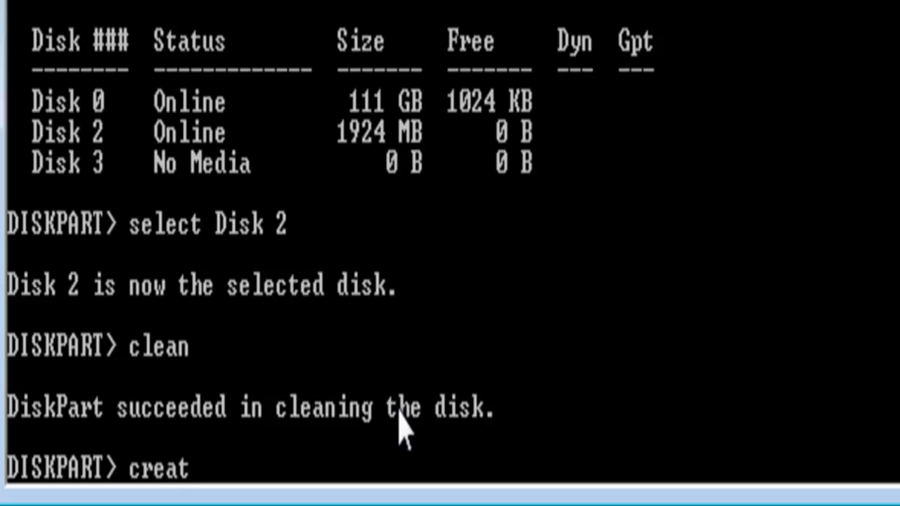
{"action": "type", "text": "e pa"}
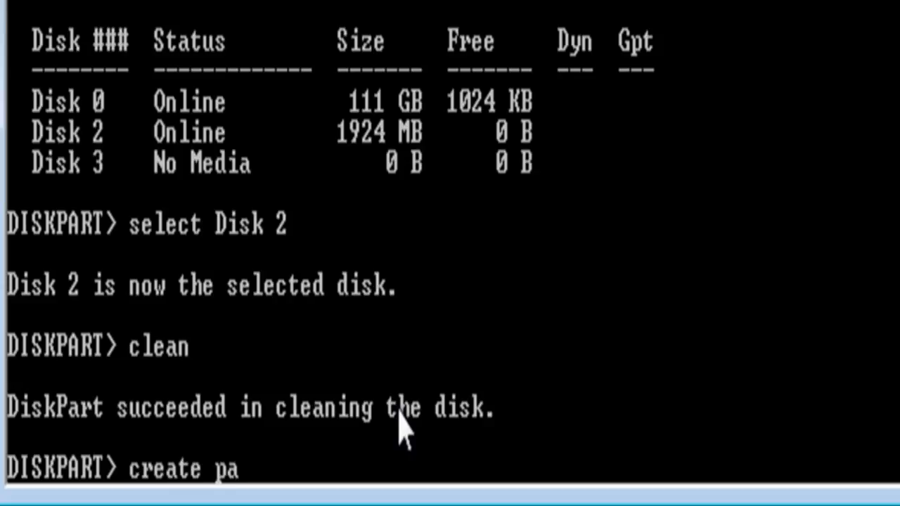
{"action": "type", "text": "rtitio"}
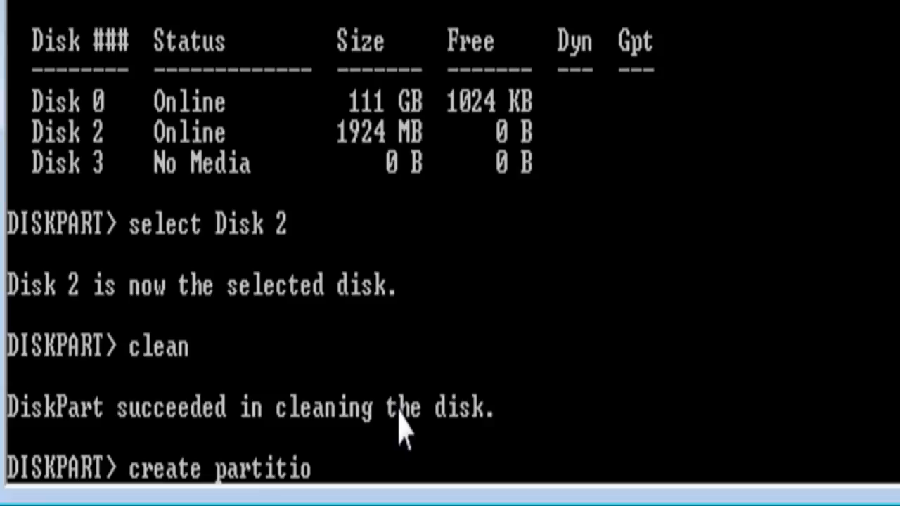
{"action": "type", "text": "n primary"}
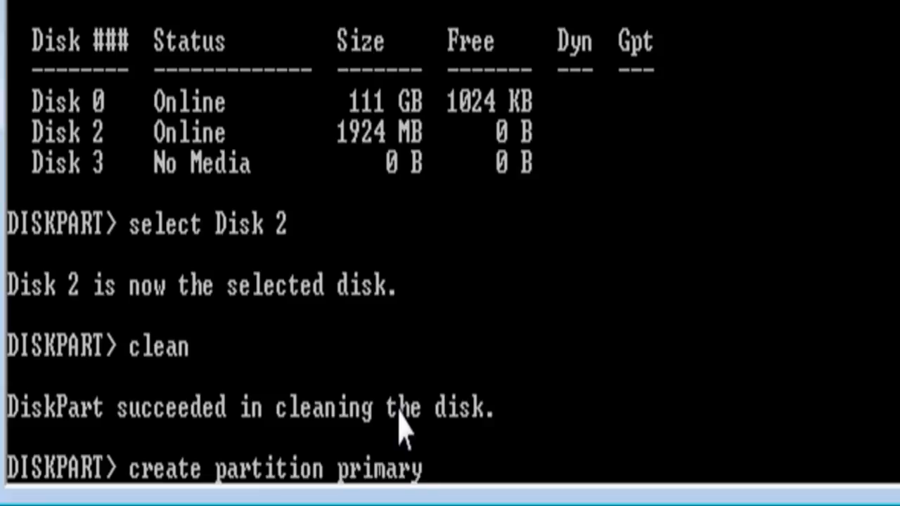
{"action": "key", "text": "Return"}
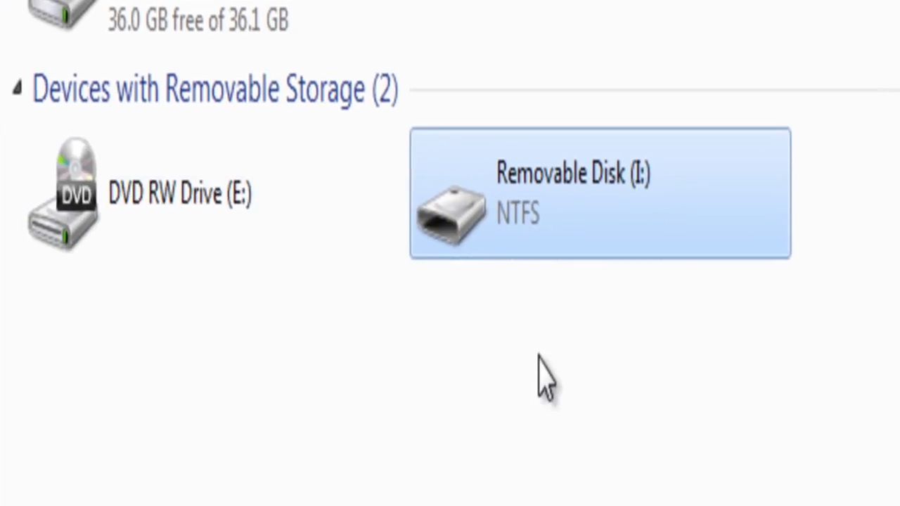
Step: Try to open Removable Disk (I:) after partitioning and decline to format it from Windows
{"action": "double_click", "coordinate": [540, 202]}
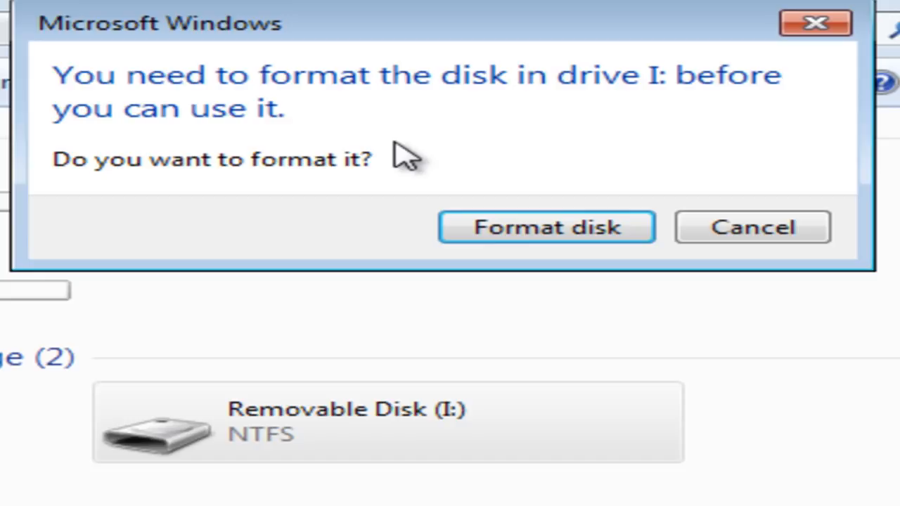
{"action": "left_click", "coordinate": [736, 226]}
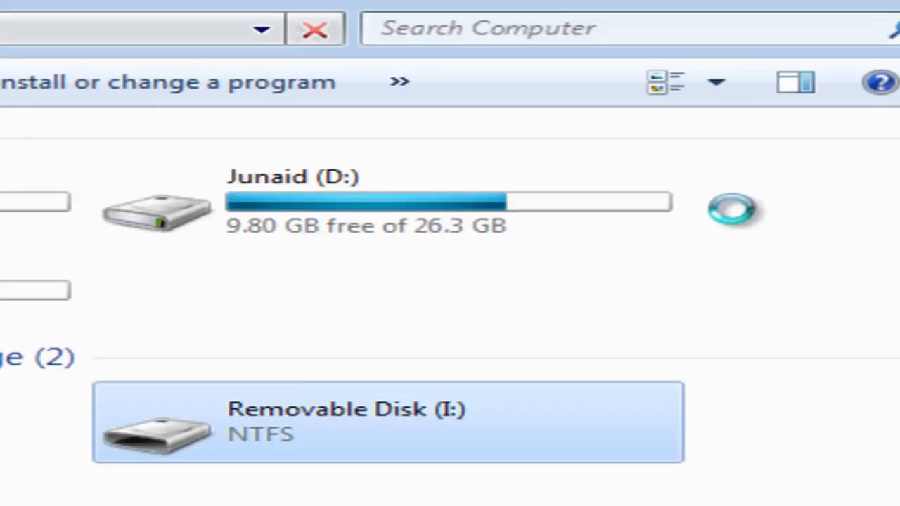
{"action": "key", "text": "Return"}
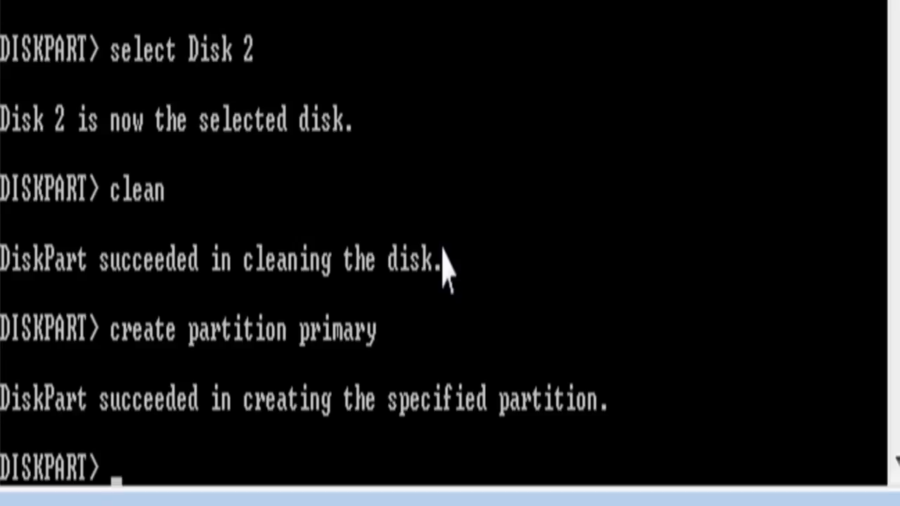
Step: Mark the new partition as active with the DiskPart command active
{"action": "type", "text": "A"}
{"action": "key", "text": "BackSpace"}
{"action": "type", "text": "active"}
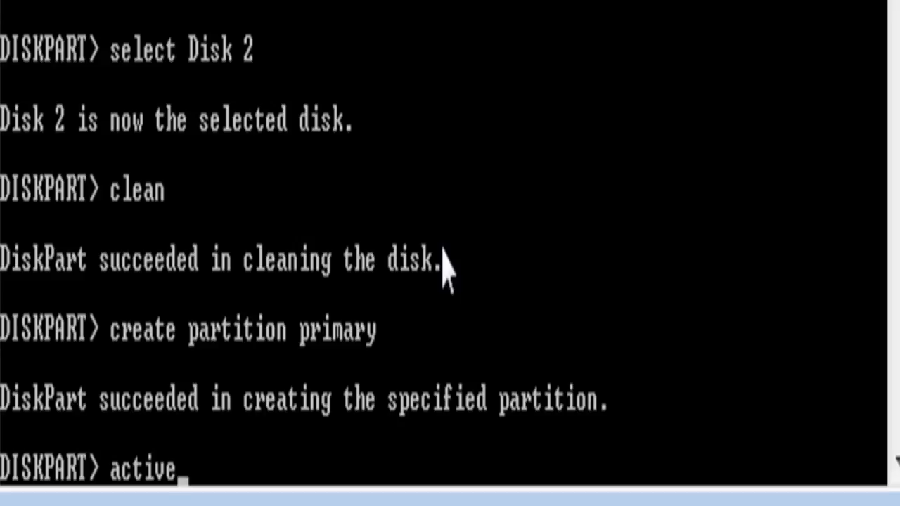
{"action": "key", "text": "Return"}
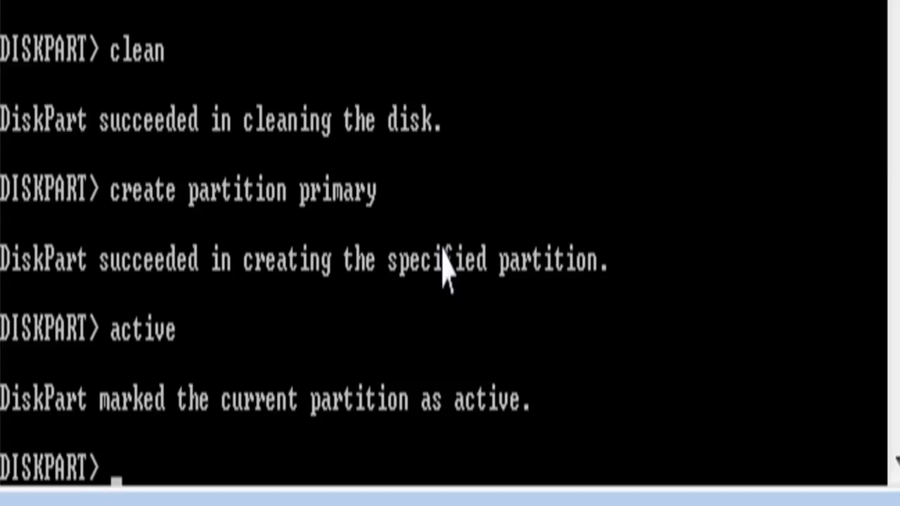
Step: Format the active partition with the NTFS file system using format fs=ntfs
{"action": "type", "text": "format"}
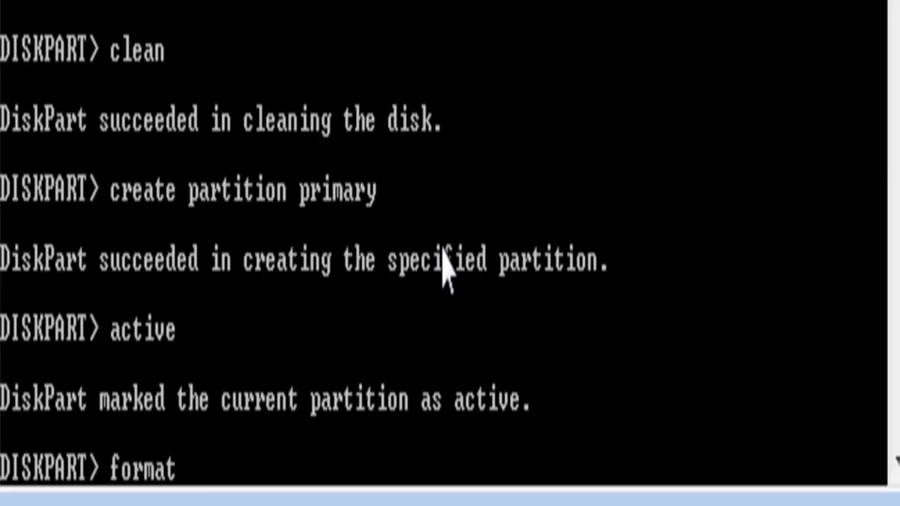
{"action": "type", "text": " fs=ntfs"}
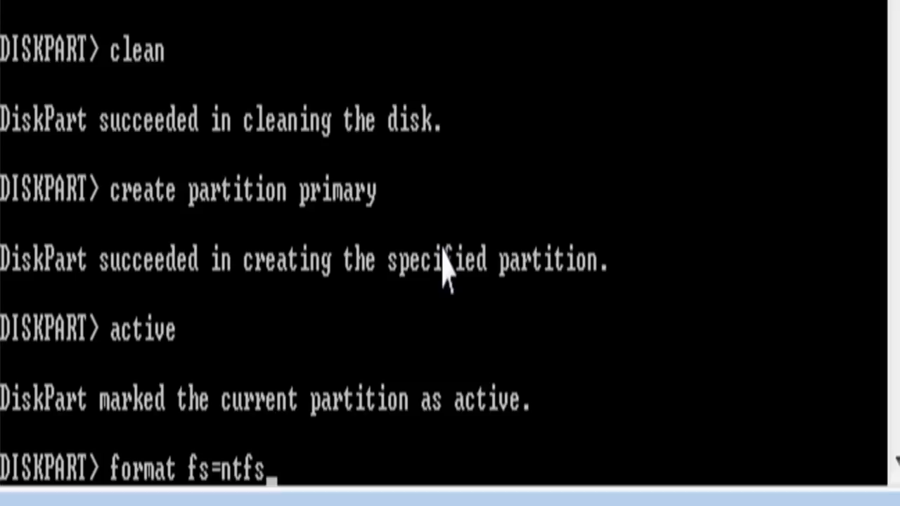
{"action": "key", "text": "Return"}
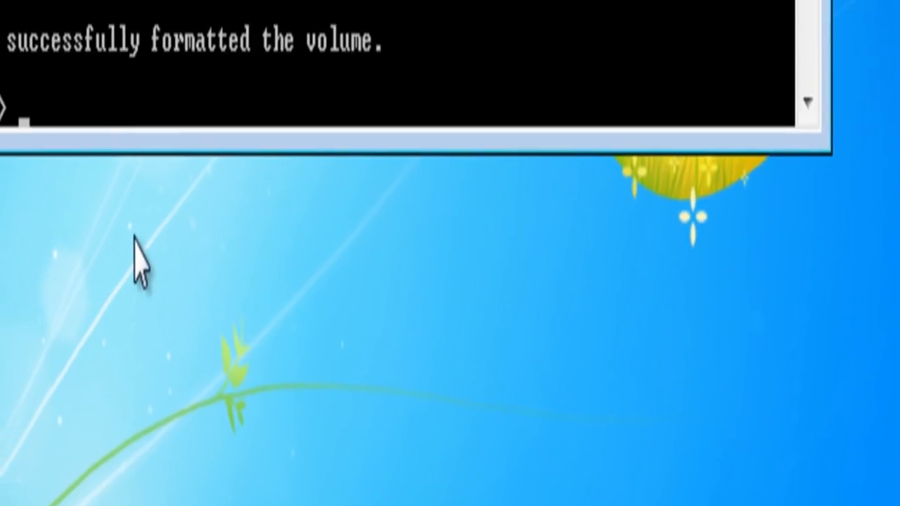
Step: Give the formatted volume a drive letter with the DiskPart command assign
{"action": "type", "text": "assig"}
{"action": "type", "text": "n"}
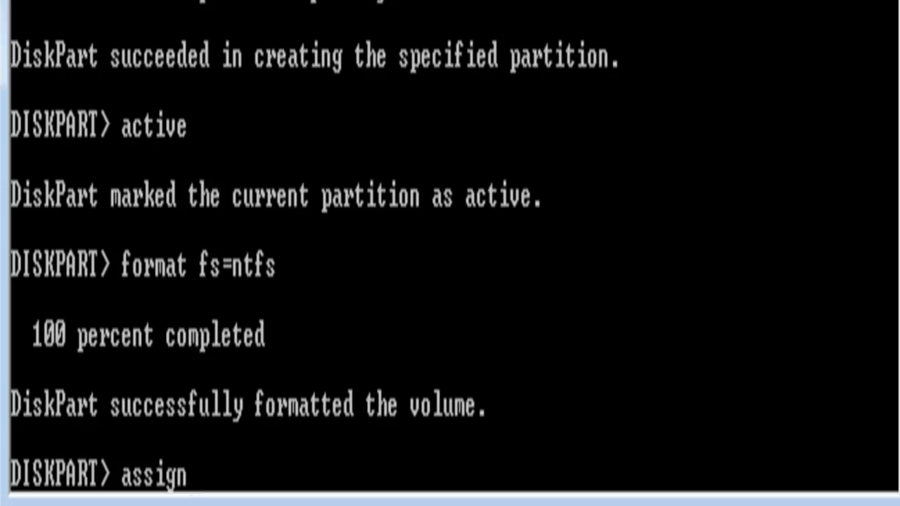
{"action": "key", "text": "Return"}
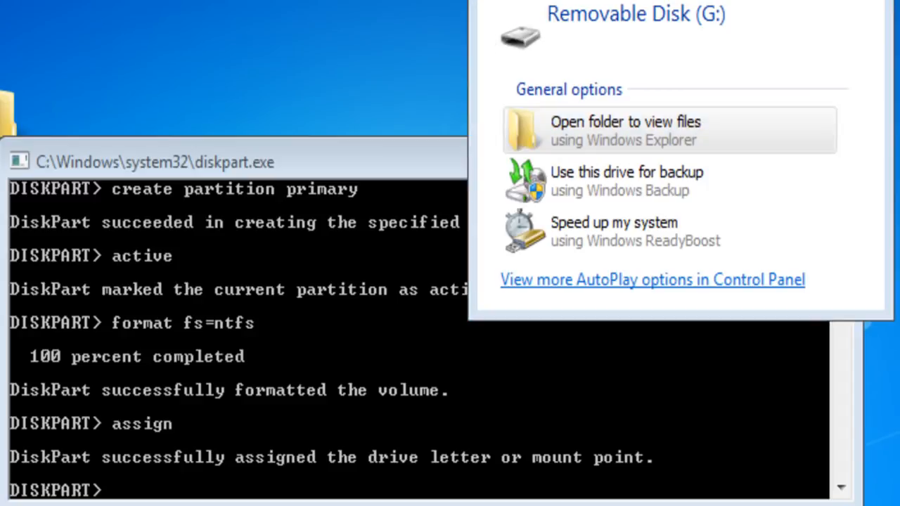
Step: Close the AutoPlay window for Removable Disk (G:) and the DiskPart window
{"action": "left_click_drag", "start_coordinate": [643, 6], "coordinate": [613, 137]}
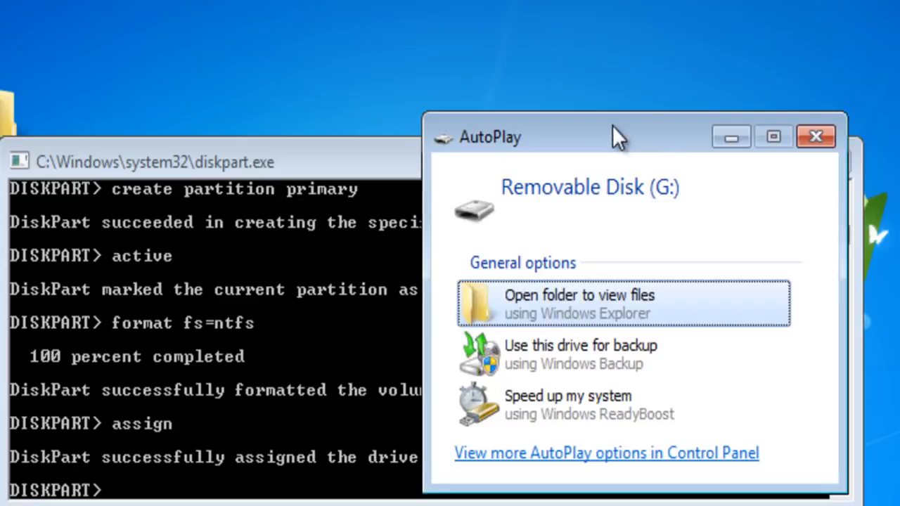
{"action": "left_click", "coordinate": [817, 138]}
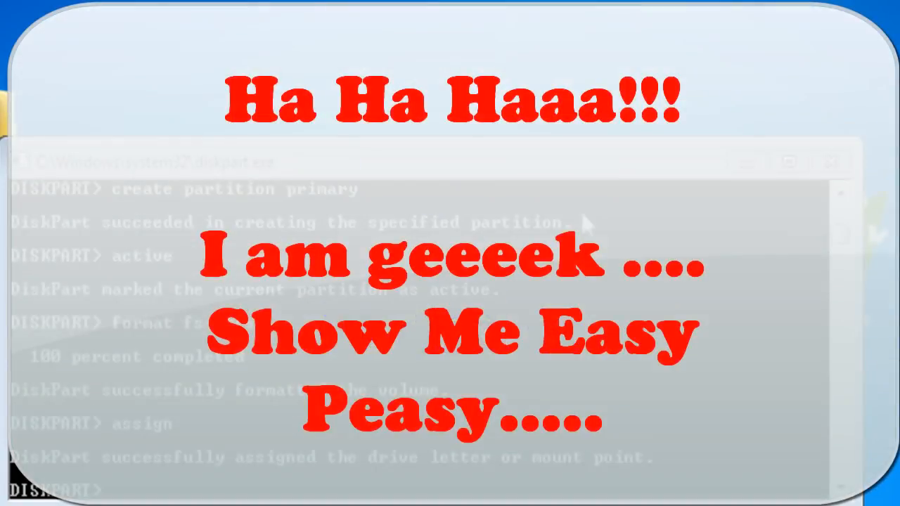
{"action": "left_click", "coordinate": [832, 163]}
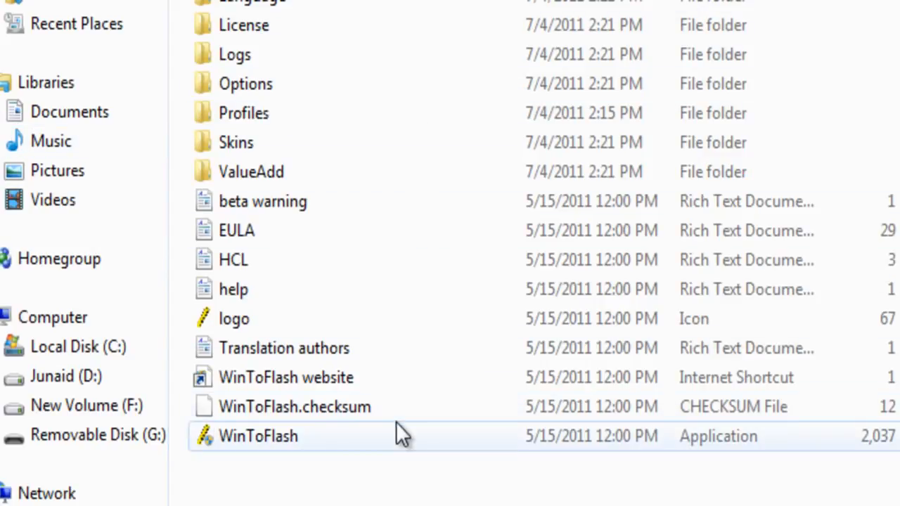
Step: Launch the WinToFlash application from its program folder
{"action": "double_click", "coordinate": [268, 430]}
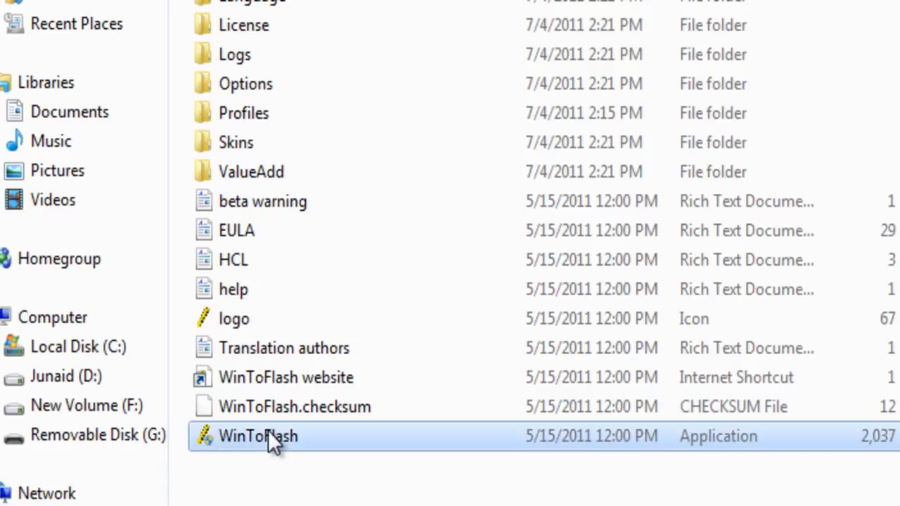